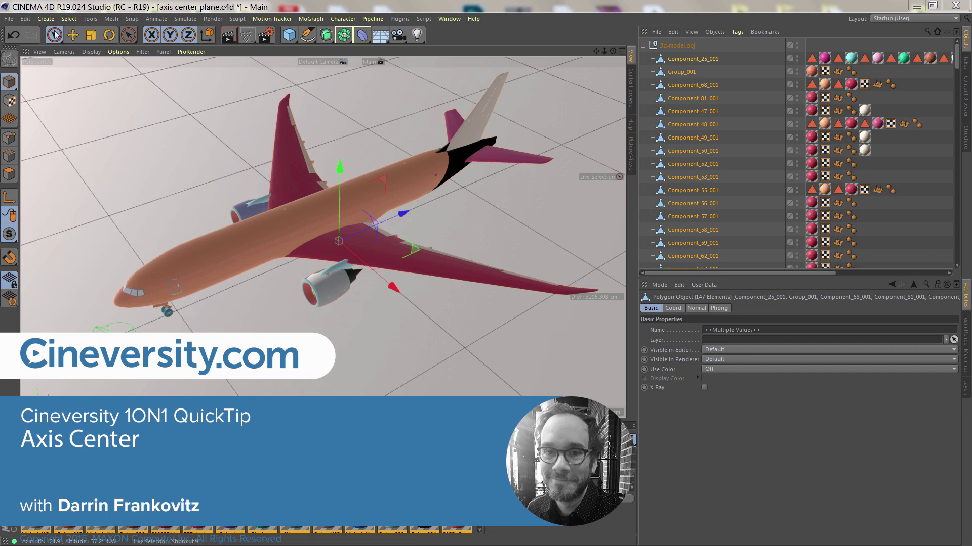
# Choose an option from the Mesh > Axis Center submenu.
pyautogui.click(111, 21)
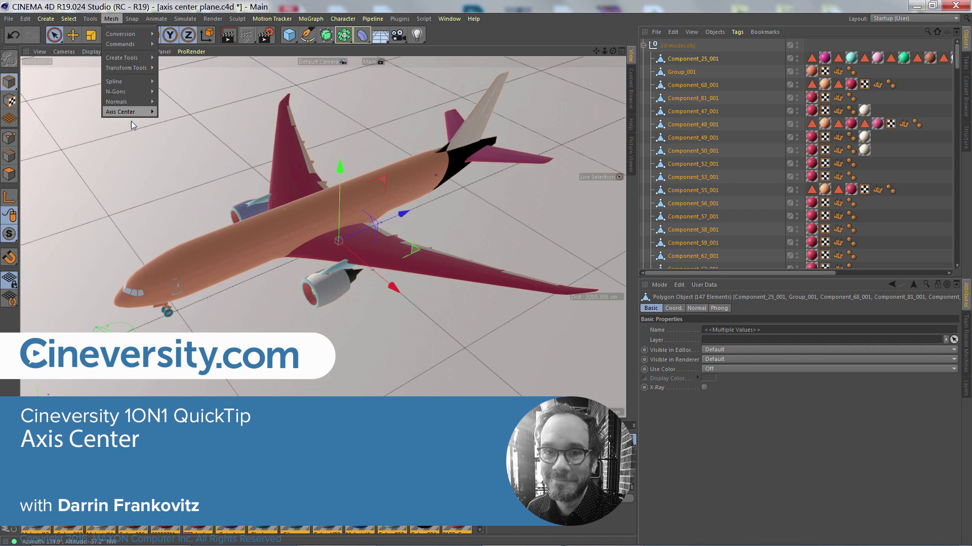
pyautogui.moveTo(132, 115)
pyautogui.click(197, 129)
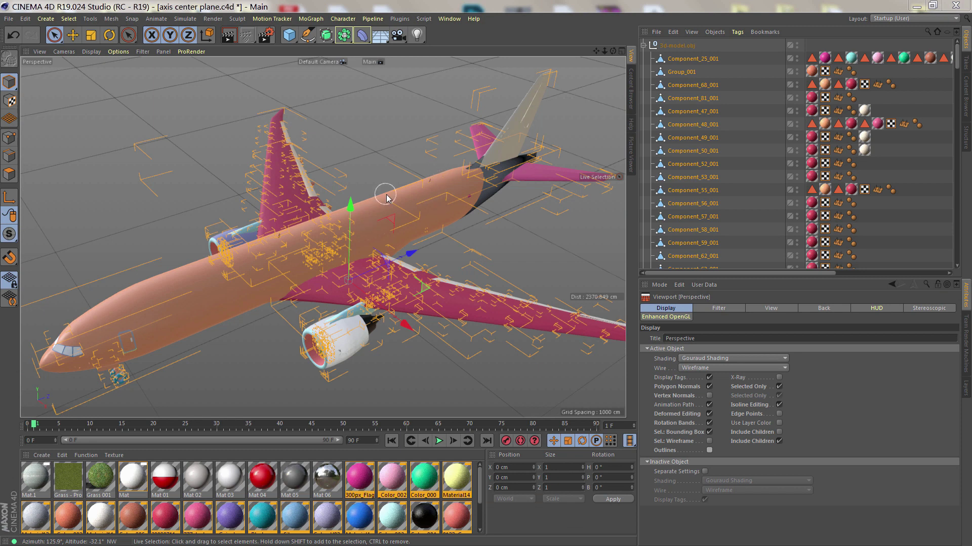
# Zoom in and select the Rolls_Royce_Trent_800 engine to show its axis far from the geometry.
pyautogui.keyDown('shift'); pyautogui.click(678, 46); pyautogui.keyUp('shift')
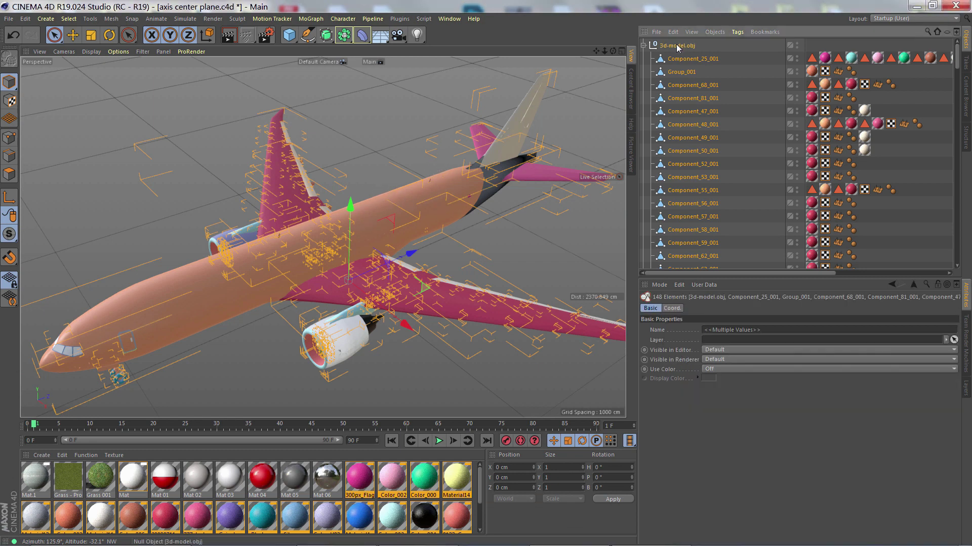
pyautogui.keyDown('ctrl'); pyautogui.click(678, 46); pyautogui.keyUp('ctrl')
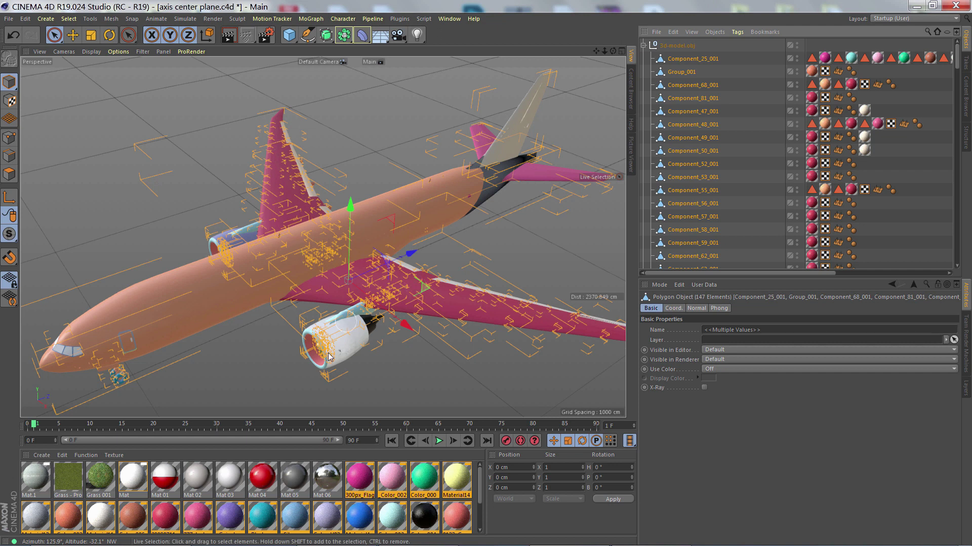
pyautogui.scroll(10, 327, 363)
pyautogui.keyDown('alt'); pyautogui.moveTo(327, 363); pyautogui.dragTo(368, 237); pyautogui.keyUp('alt')
pyautogui.click(415, 251)
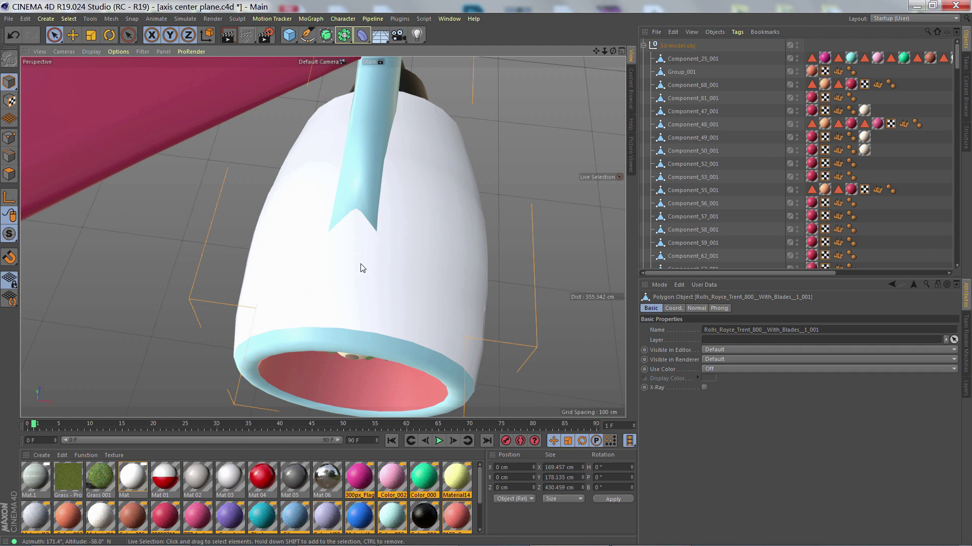
pyautogui.scroll(-5, 362, 267)
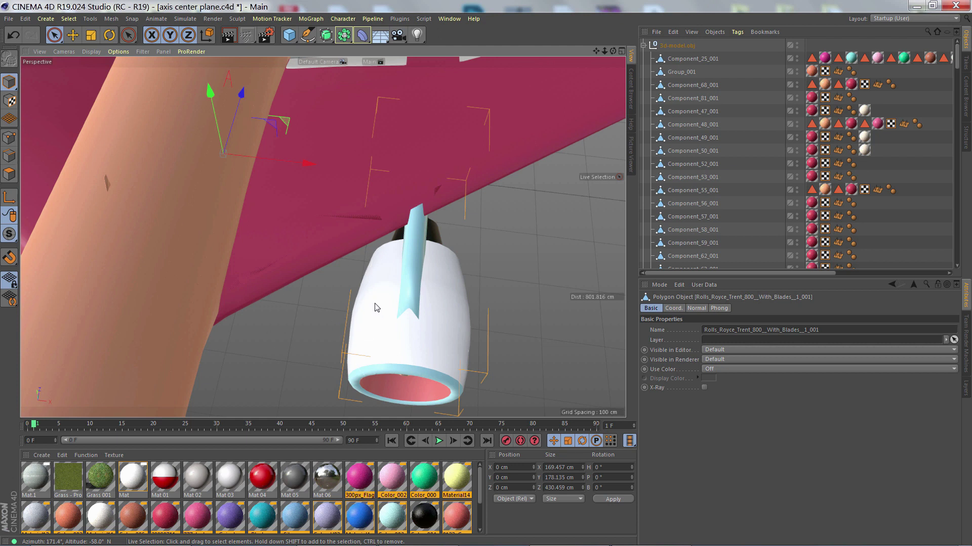
# Select 3d-model.obj with all children and run Center Axis to on all 147 parts.
pyautogui.middleClick(673, 46)
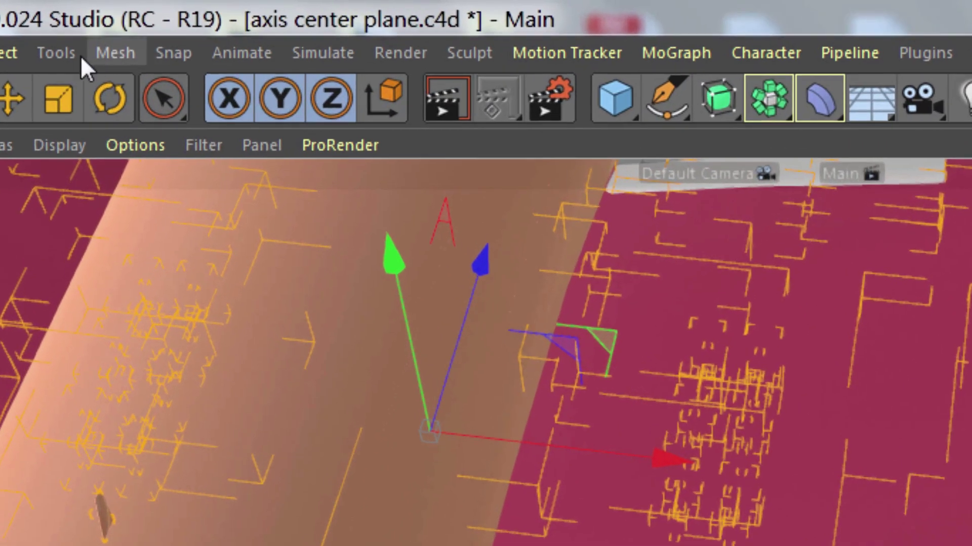
pyautogui.click(115, 52)
pyautogui.moveTo(174, 314)
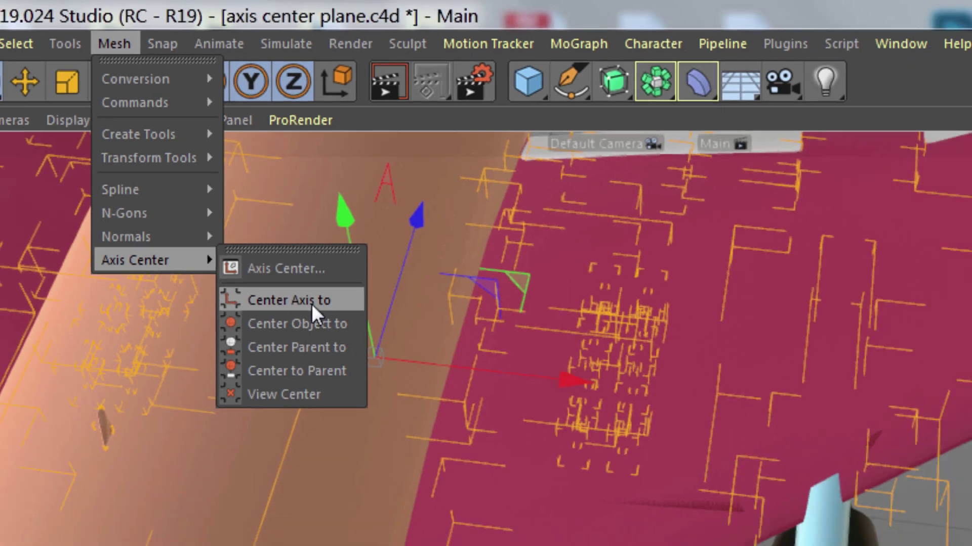
pyautogui.click(311, 302)
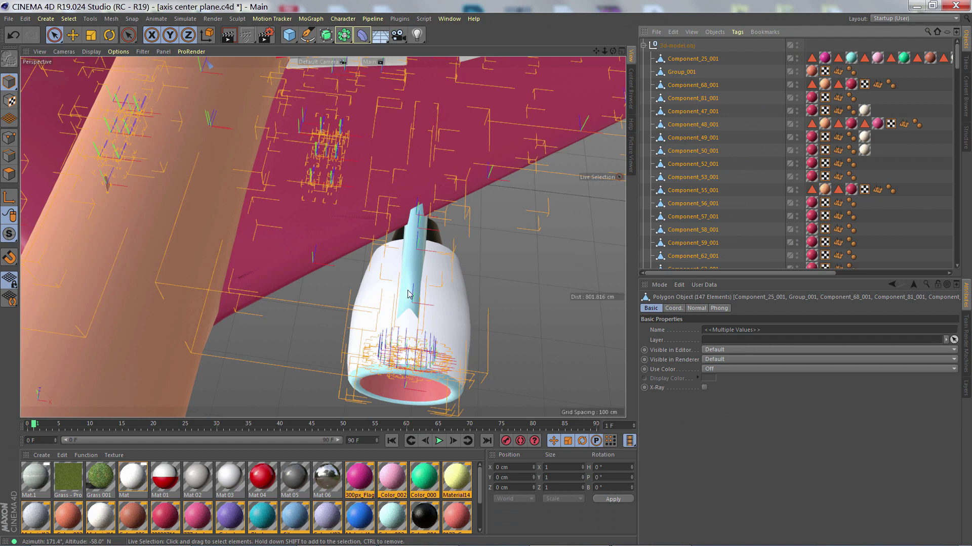
# Select and frame the Rolls_Royce_Trent_800 engine to confirm its axis now sits on it.
pyautogui.click(689, 60)
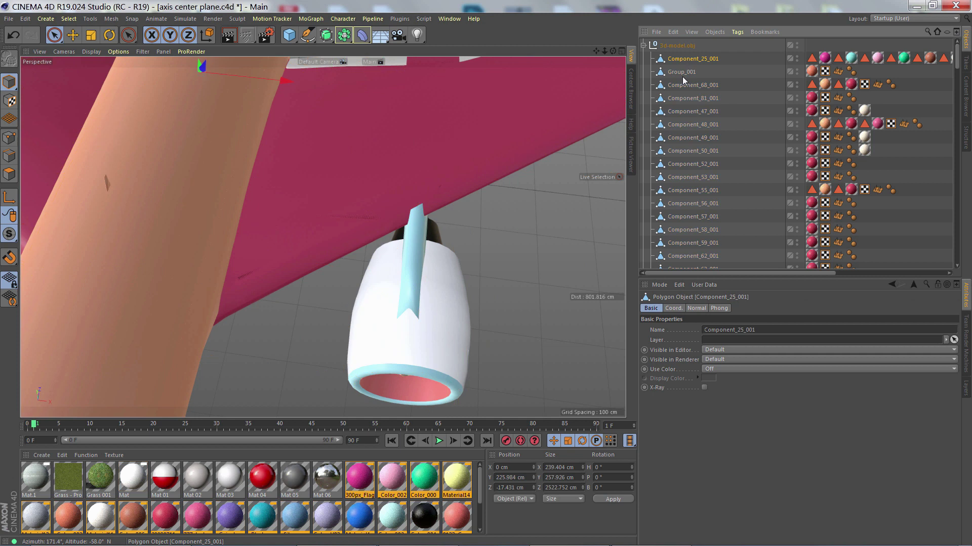
pyautogui.click(455, 309)
pyautogui.keyDown('alt'); pyautogui.moveTo(442, 300); pyautogui.dragTo(362, 247); pyautogui.keyUp('alt')
pyautogui.press('o')
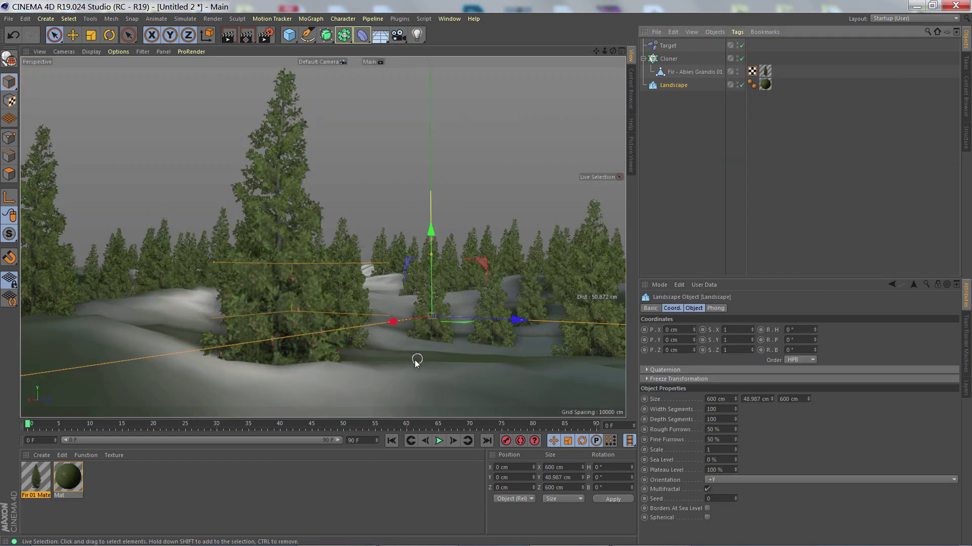
# Orbit the landscape view down over the fir trees and snowy path.
pyautogui.moveTo(413, 360)
pyautogui.keyDown('alt'); pyautogui.mouseDown()
pyautogui.moveTo(417, 335)
pyautogui.moveTo(432, 335)
pyautogui.moveTo(404, 393)
pyautogui.moveTo(423, 409)
pyautogui.moveTo(423, 428)
pyautogui.mouseUp(); pyautogui.keyUp('alt')
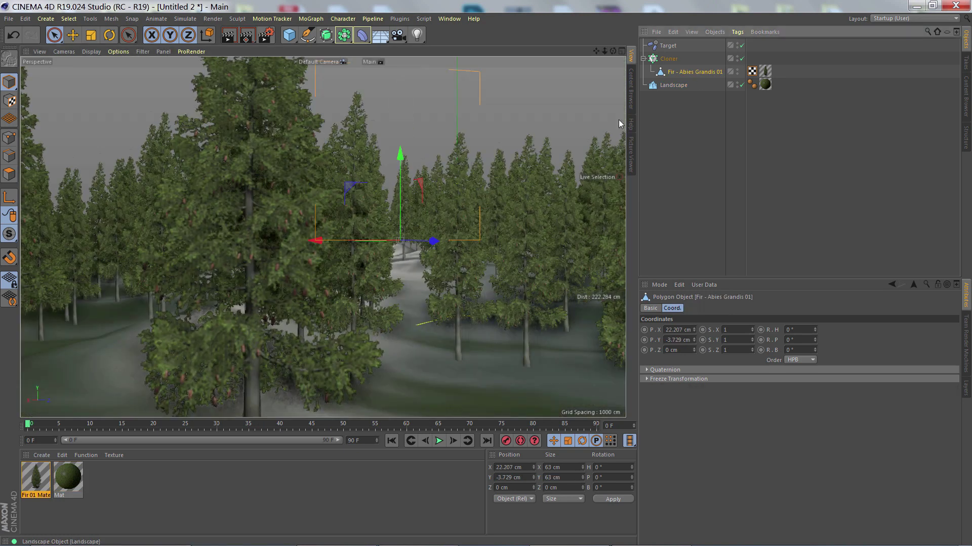
pyautogui.keyDown('alt'); pyautogui.moveTo(436, 336); pyautogui.dragTo(335, 289); pyautogui.keyUp('alt')
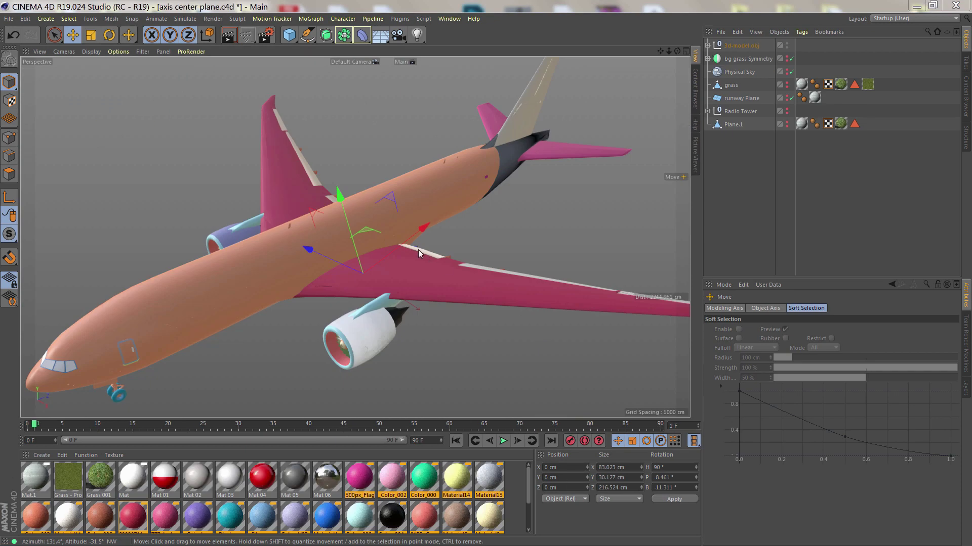
# Zoom under the wing and select the Component_47_001 wing flap.
pyautogui.keyDown('alt'); pyautogui.moveTo(418, 250); pyautogui.dragTo(493, 256, button='right'); pyautogui.keyUp('alt')
pyautogui.keyDown('alt'); pyautogui.moveTo(493, 256); pyautogui.dragTo(399, 229); pyautogui.keyUp('alt')
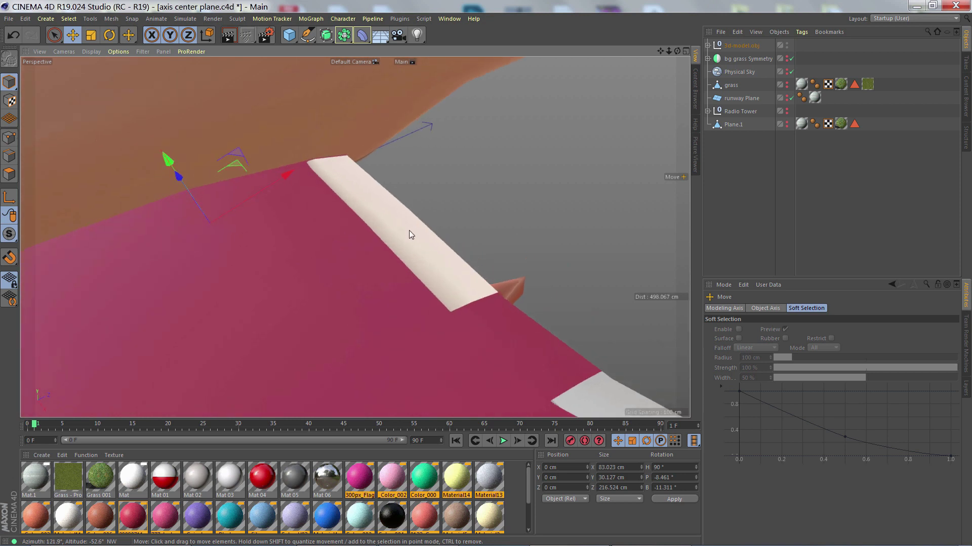
pyautogui.click(409, 231)
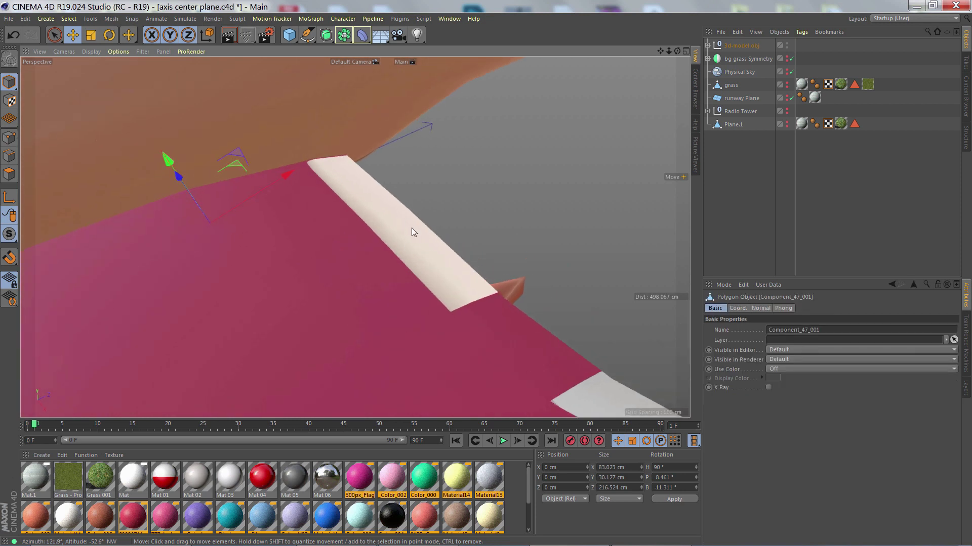
pyautogui.press('space')
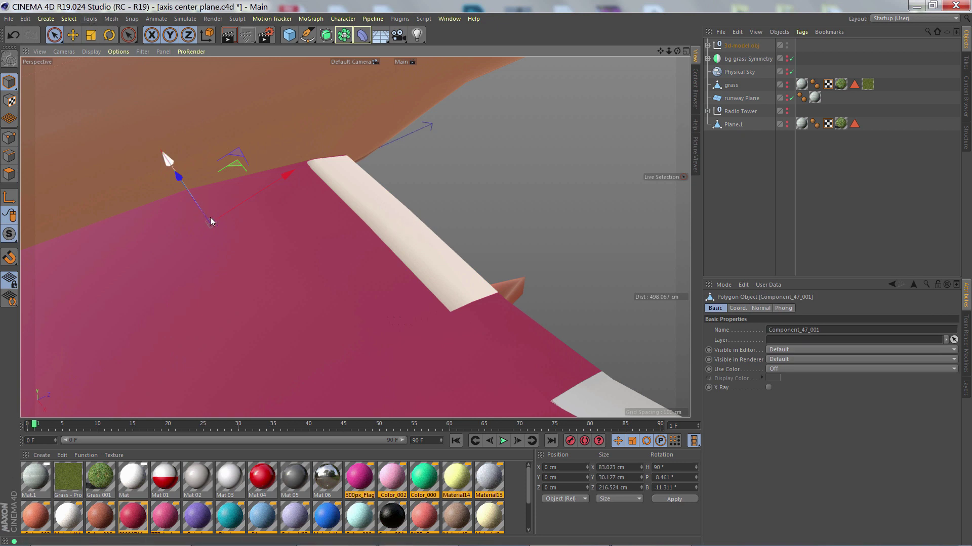
# Test-rotate the flap around its off-centre axis, then undo the rotation.
pyautogui.keyDown('alt'); pyautogui.moveTo(390, 230); pyautogui.dragTo(439, 262); pyautogui.keyUp('alt')
pyautogui.click(112, 36)
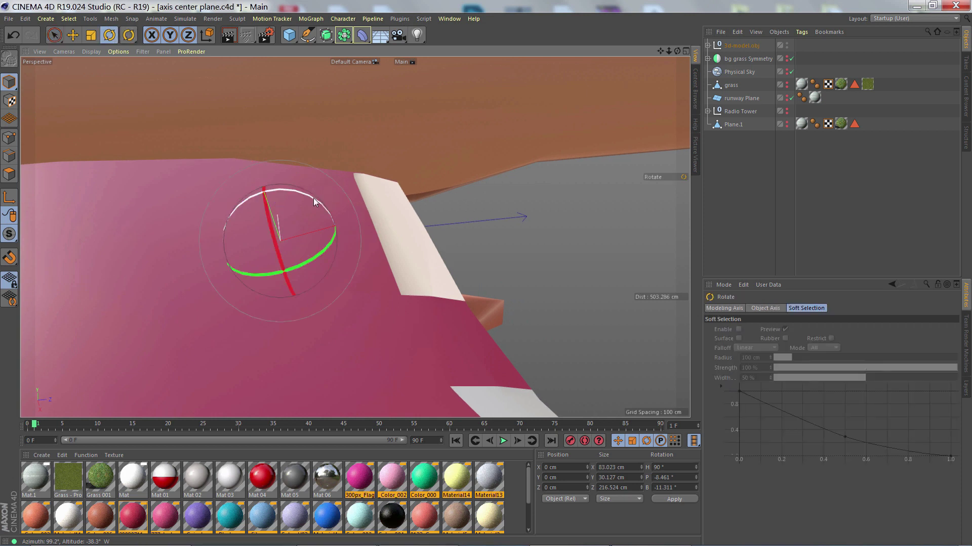
pyautogui.moveTo(313, 198)
pyautogui.mouseDown()
pyautogui.moveTo(320, 216)
pyautogui.moveTo(276, 189)
pyautogui.moveTo(313, 196)
pyautogui.mouseUp()
pyautogui.hotkey('ctrl', 'z')
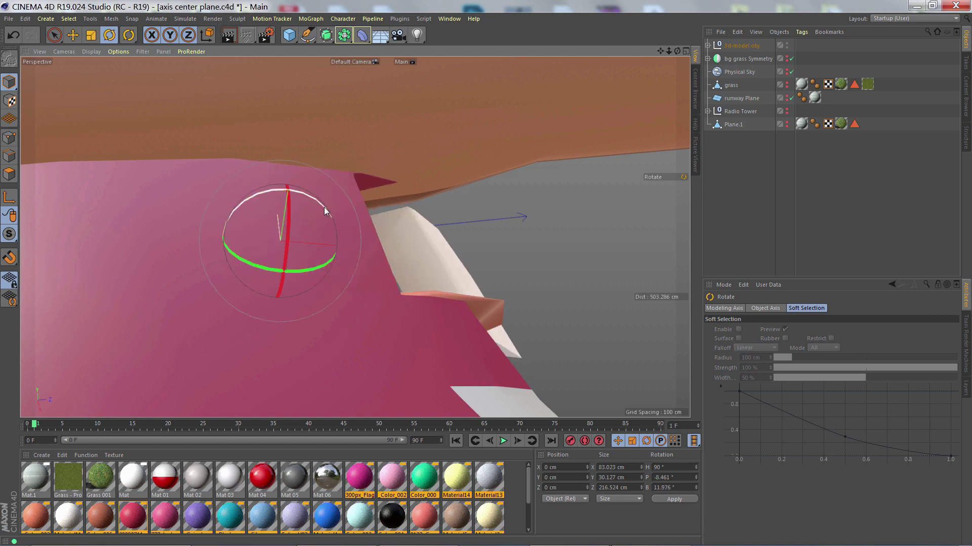
pyautogui.click(111, 18)
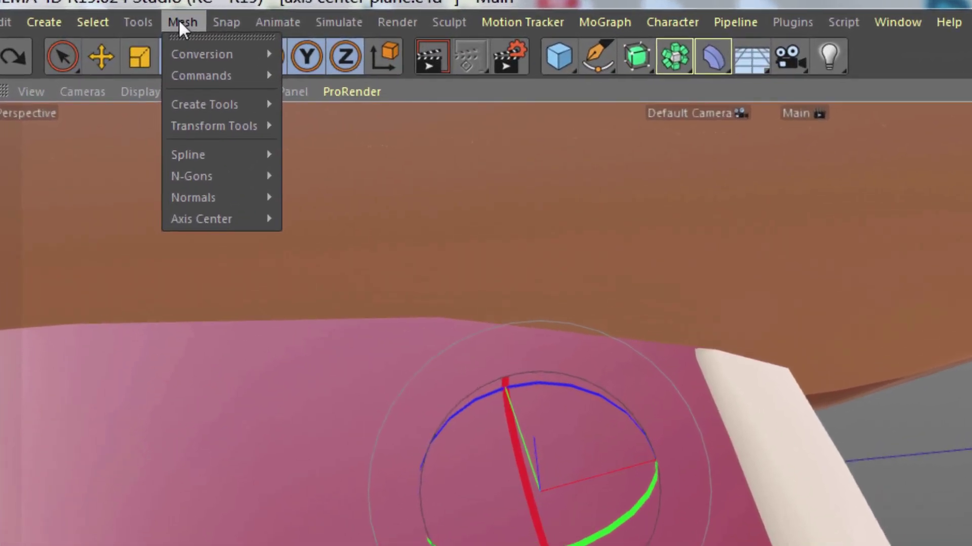
pyautogui.moveTo(201, 223)
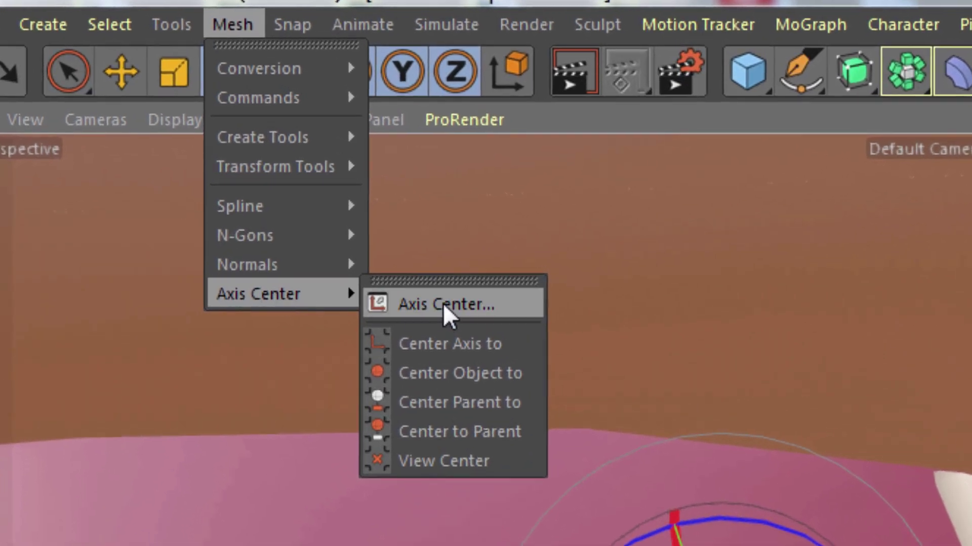
# In Axis Center settings, adjust the Y offset to 13% and execute to shift the flap's axis.
pyautogui.click(449, 308)
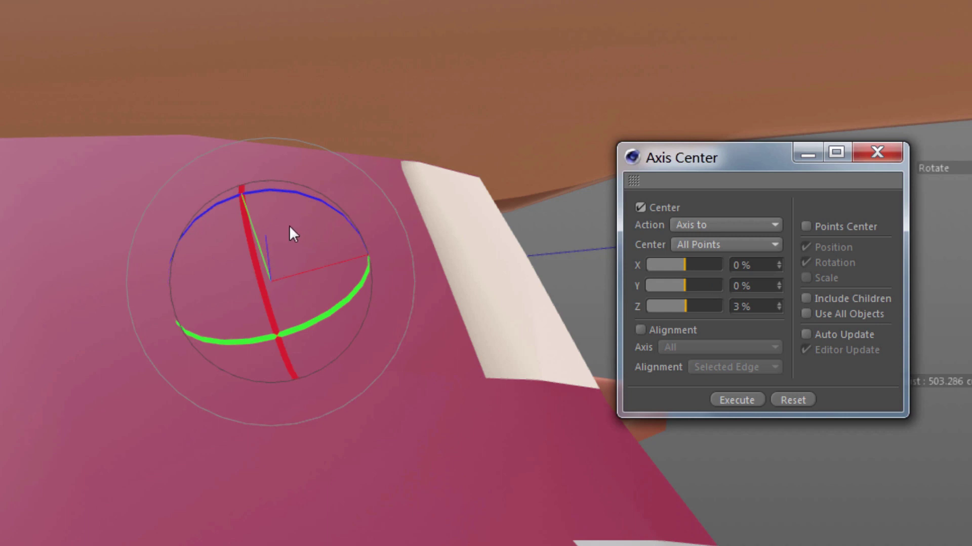
pyautogui.keyDown('alt'); pyautogui.moveTo(290, 225); pyautogui.dragTo(340, 254); pyautogui.keyUp('alt')
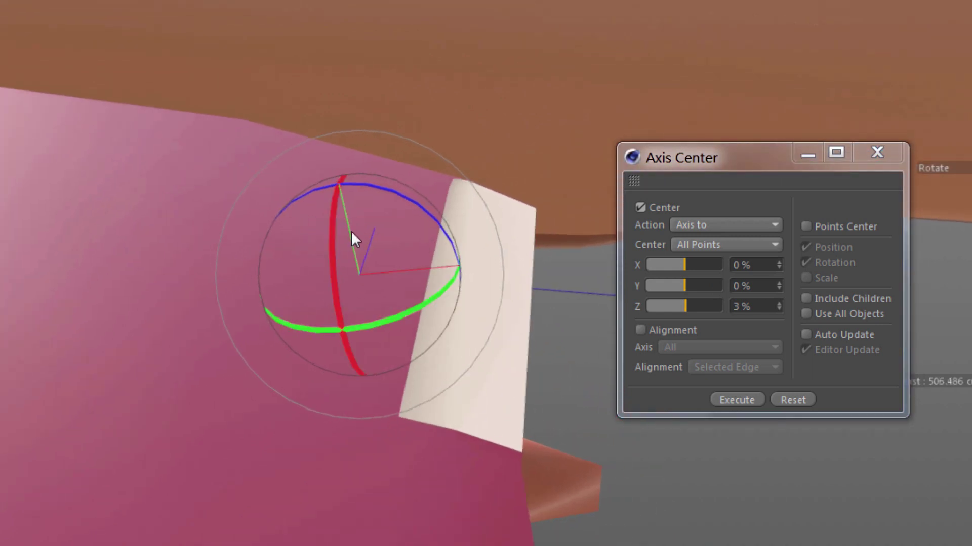
pyautogui.click(688, 283)
pyautogui.moveTo(688, 289)
pyautogui.mouseDown()
pyautogui.moveTo(712, 291)
pyautogui.moveTo(670, 284)
pyautogui.moveTo(707, 290)
pyautogui.mouseUp()
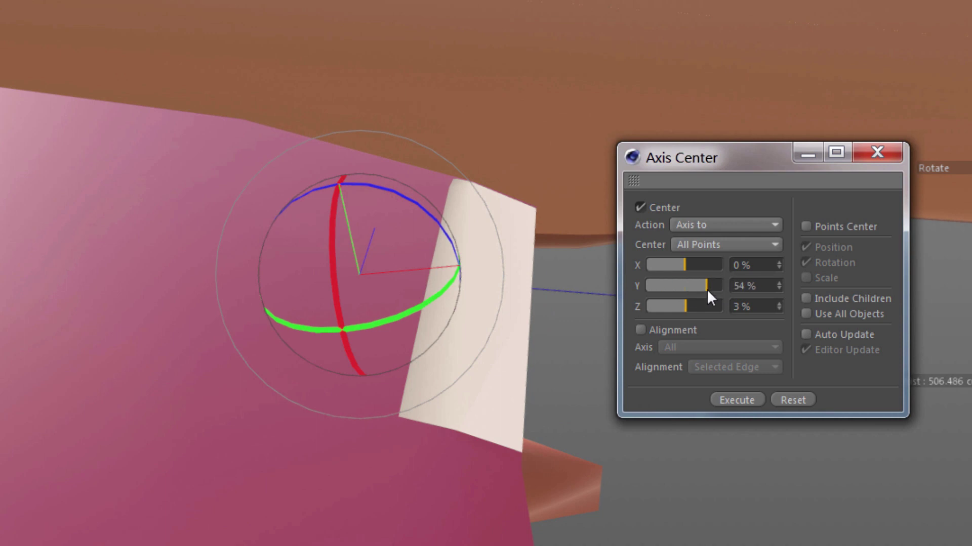
pyautogui.click(739, 401)
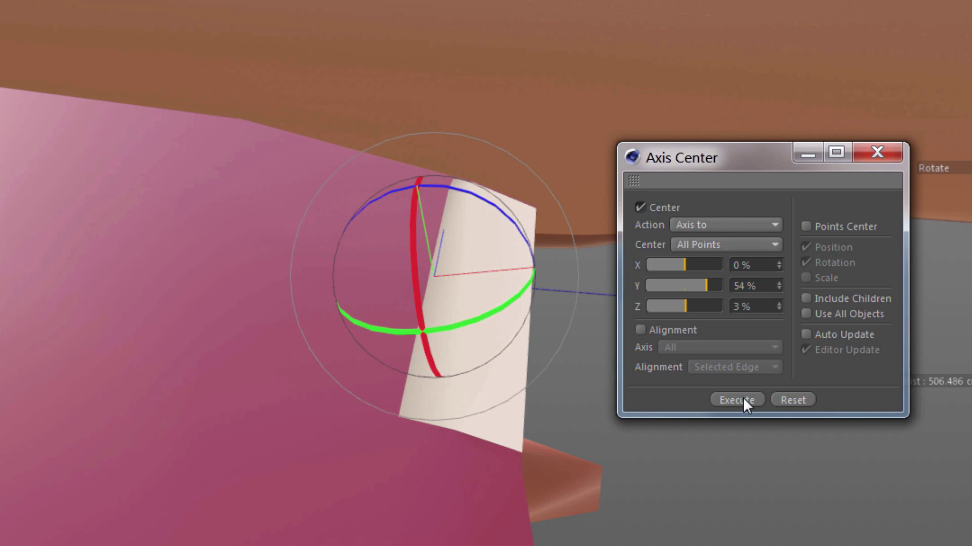
pyautogui.moveTo(701, 287)
pyautogui.mouseDown()
pyautogui.moveTo(673, 295)
pyautogui.moveTo(661, 285)
pyautogui.moveTo(702, 286)
pyautogui.moveTo(687, 305)
pyautogui.moveTo(669, 303)
pyautogui.moveTo(687, 285)
pyautogui.moveTo(669, 284)
pyautogui.moveTo(713, 297)
pyautogui.mouseUp()
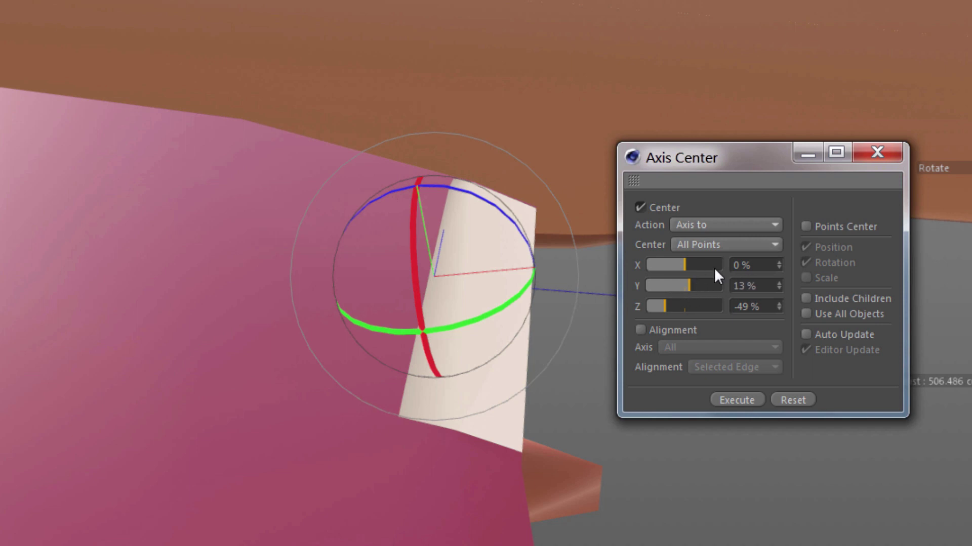
pyautogui.click(738, 400)
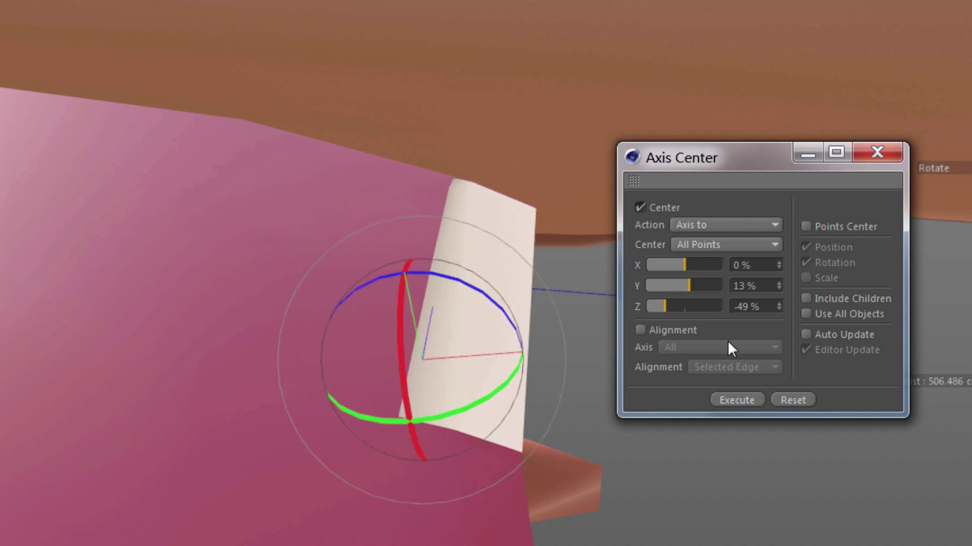
# Enable Auto Update and move the axis onto the flap's hinge edge at Y 40%, Z 8%.
pyautogui.click(807, 334)
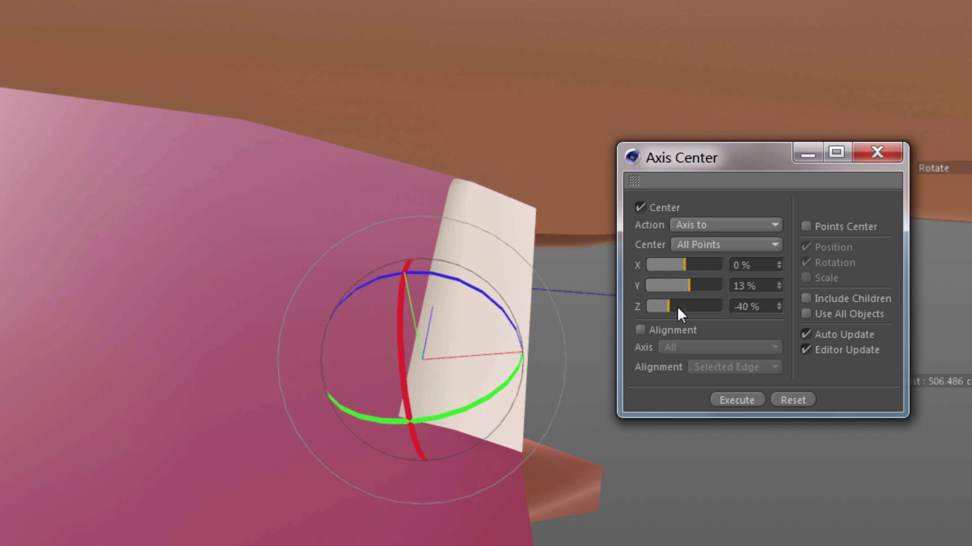
pyautogui.moveTo(681, 309); pyautogui.dragTo(703, 284)
pyautogui.keyDown('alt'); pyautogui.moveTo(462, 271); pyautogui.dragTo(513, 304); pyautogui.keyUp('alt')
# Close Axis Center and rotate the flap about -15° around its new hinge axis.
pyautogui.click(878, 152)
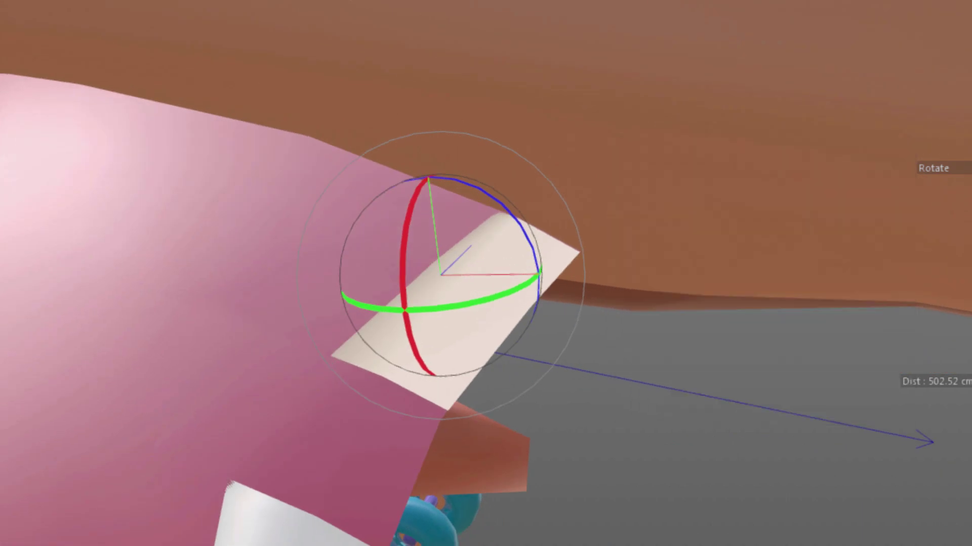
pyautogui.moveTo(489, 195); pyautogui.dragTo(451, 131)
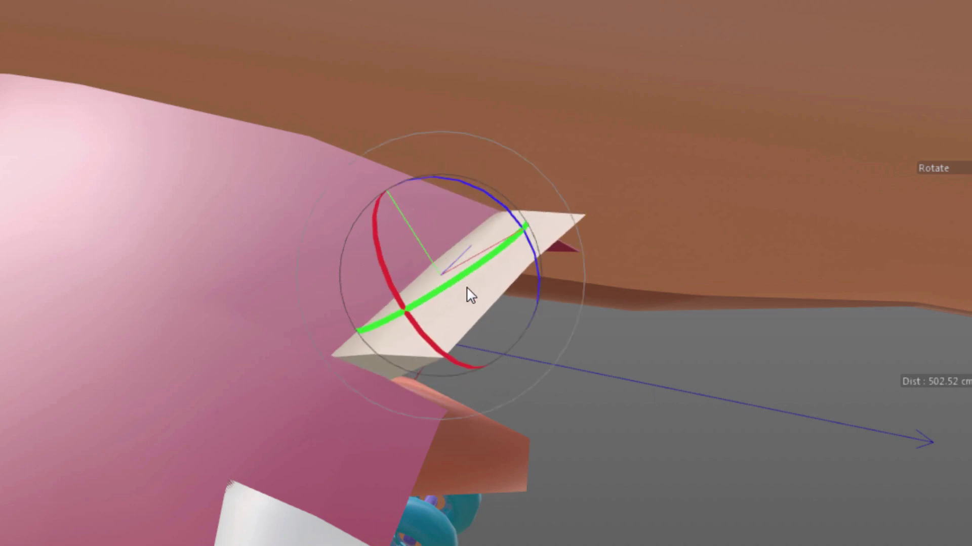
pyautogui.moveTo(426, 278); pyautogui.dragTo(335, 265, button='middle')
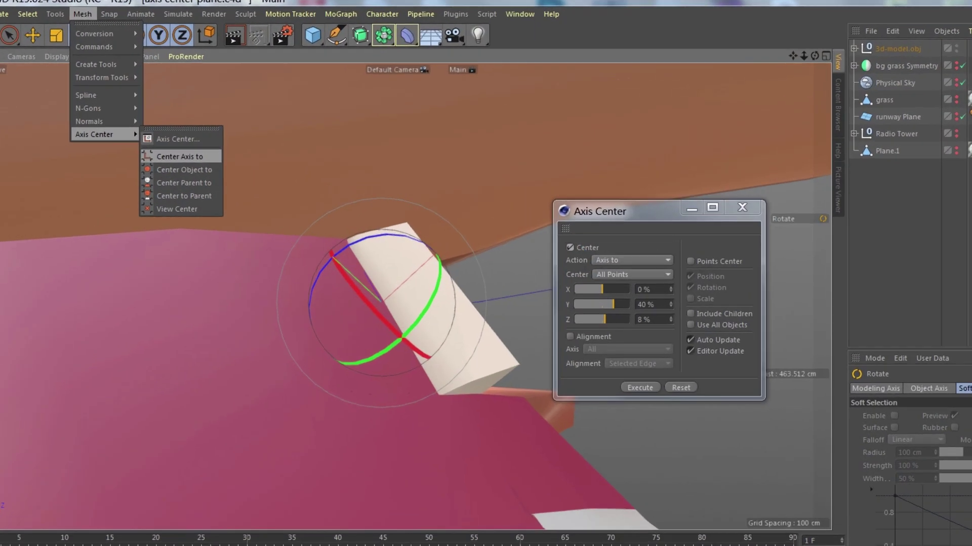